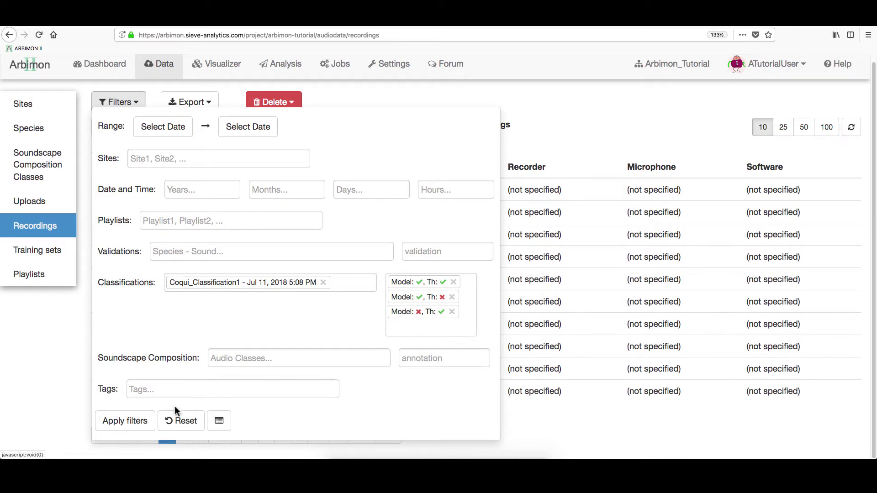
# Save the recordings filtered by Coqui_Classification1 as a playlist named Post_Classification_Validation_Playlist
pyautogui.click(146, 421)
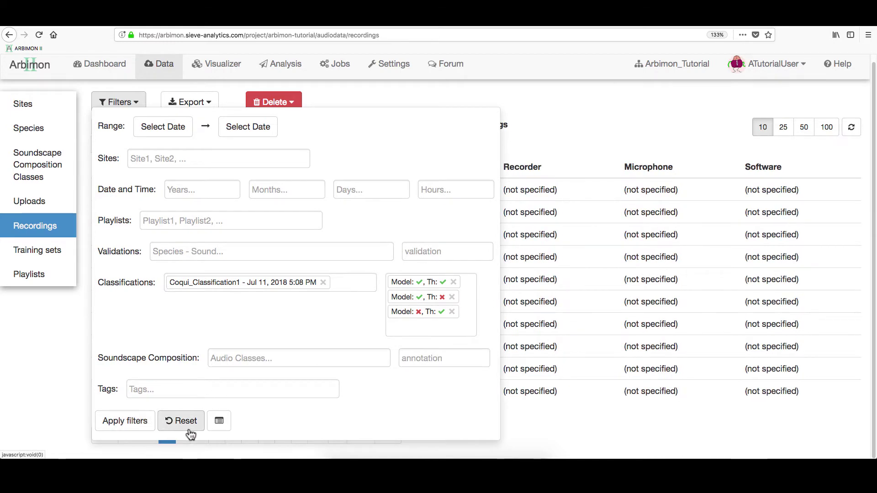
pyautogui.click(219, 421)
pyautogui.rightClick(303, 166)
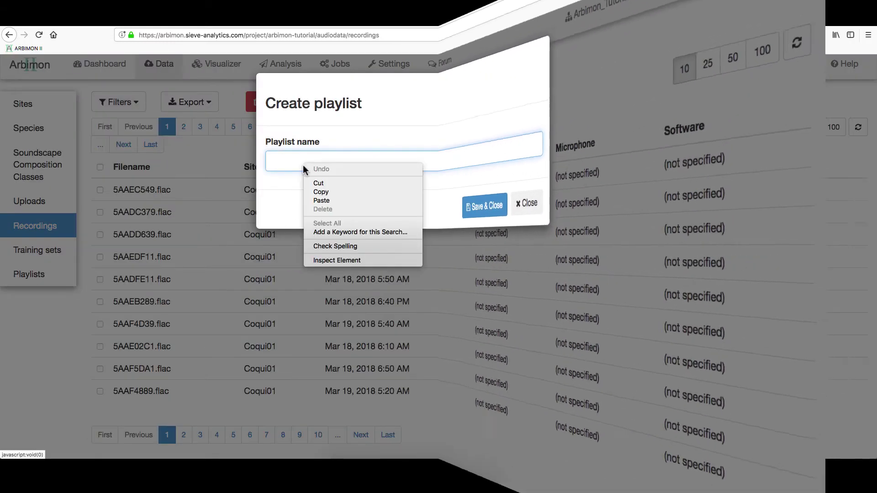
pyautogui.click(324, 201)
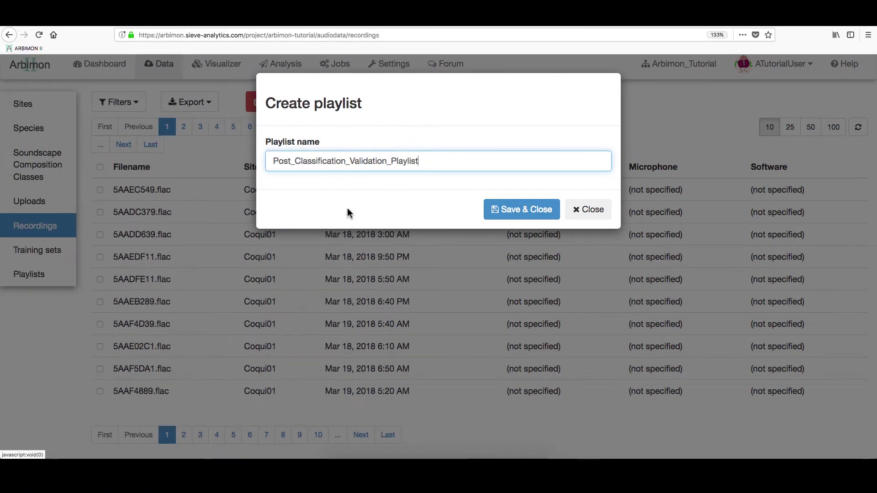
pyautogui.click(506, 208)
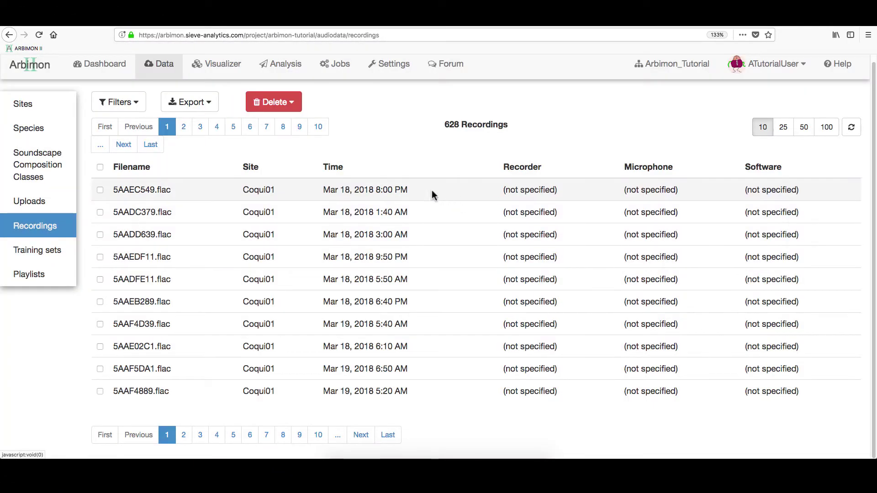
# Browse recordings by playlist in the Visualizer and load Post_Classification_Validation_Playlist
pyautogui.click(228, 77)
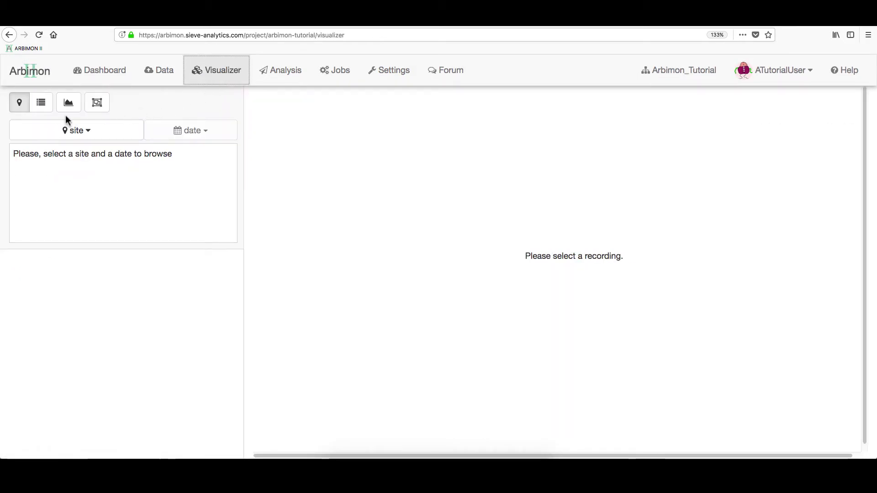
pyautogui.click(47, 111)
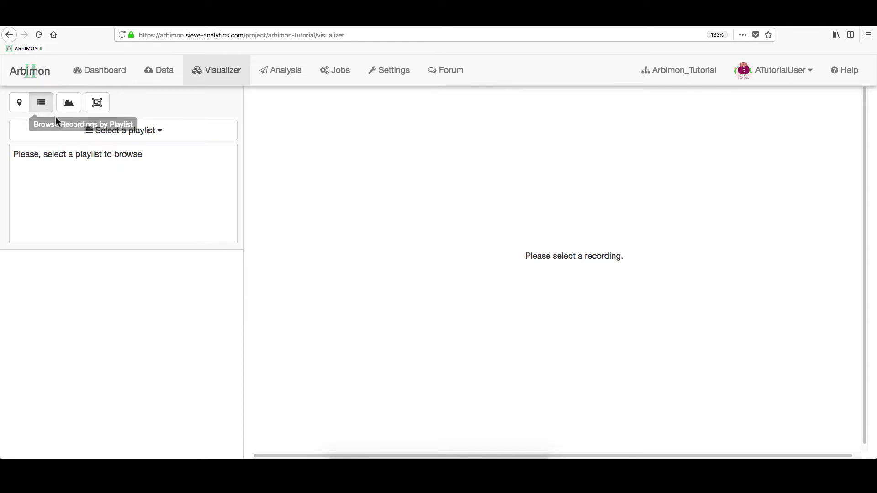
pyautogui.click(166, 137)
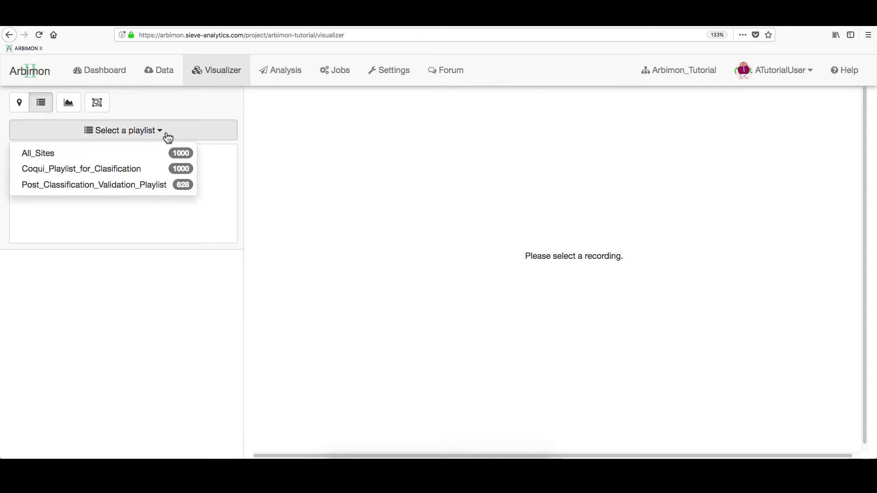
pyautogui.click(152, 185)
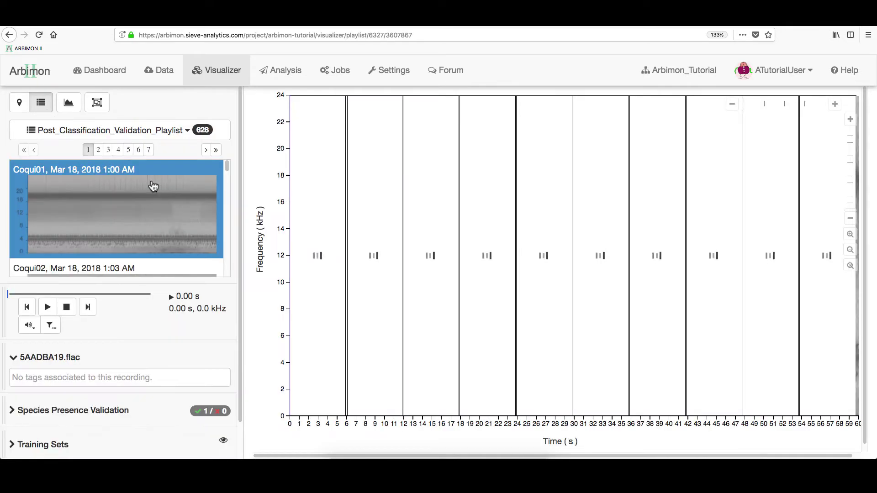
# Open the Coqui01 recording of Mar 18, 2018 1:50 AM from the playlist
pyautogui.scroll(-4, 153, 219)
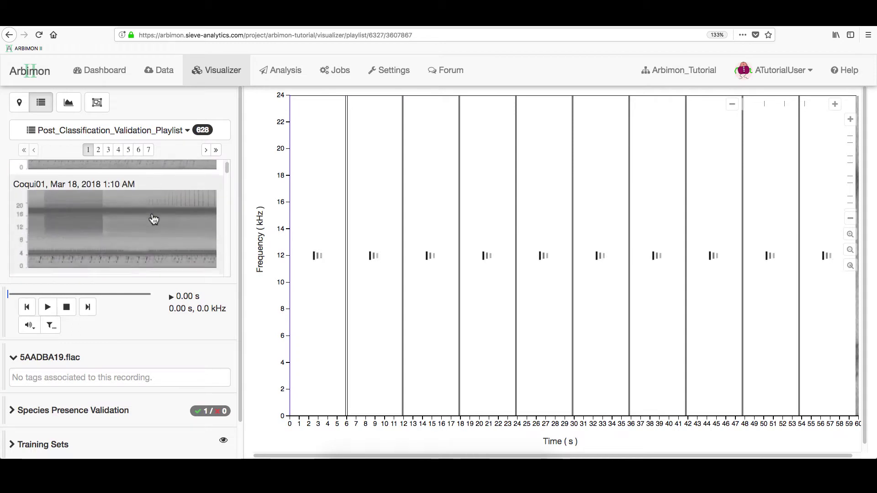
pyautogui.scroll(-10, 154, 219)
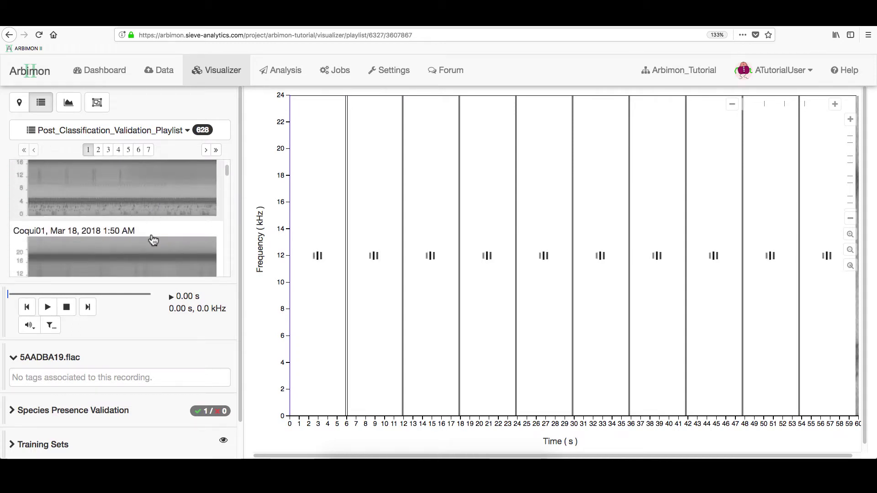
pyautogui.click(153, 240)
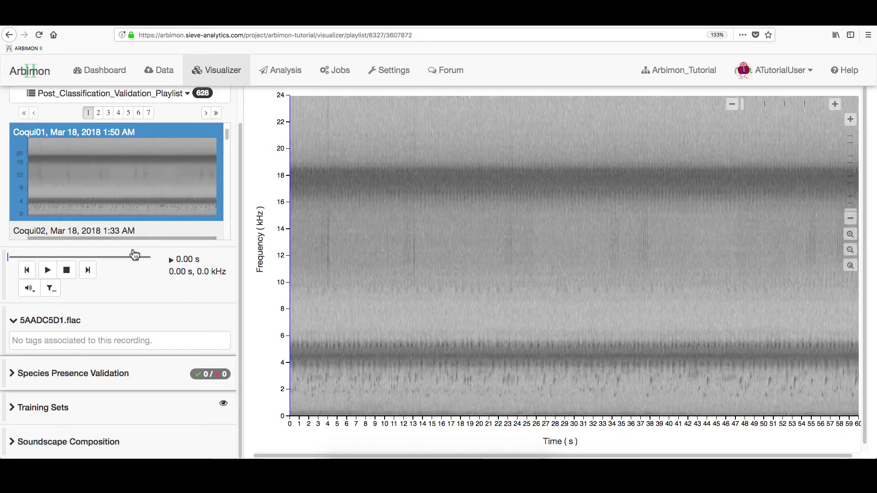
# Validate the Eleutherodactylus coqui Common Song as Present in the open recording
pyautogui.click(46, 374)
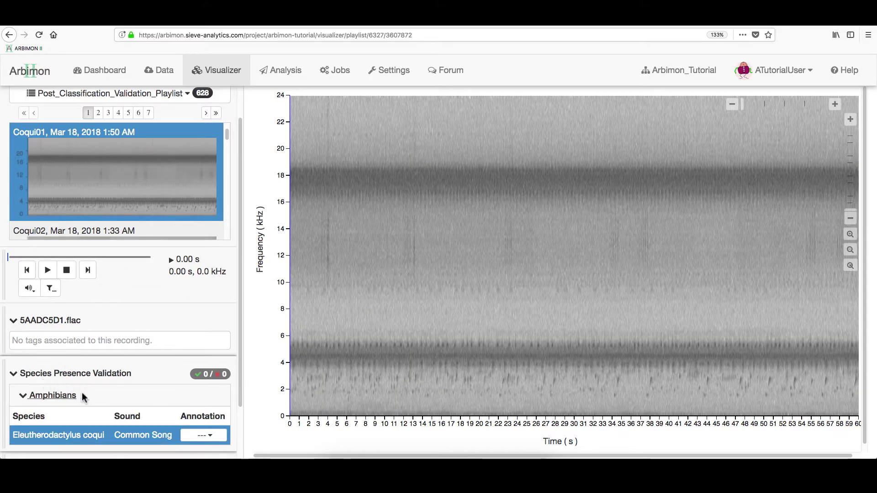
pyautogui.click(203, 435)
pyautogui.scroll(-2, 202, 441)
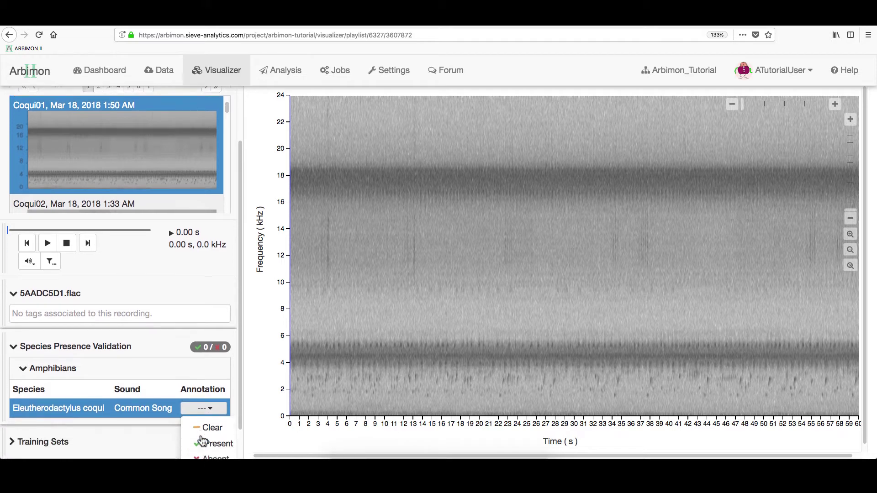
pyautogui.scroll(-1, 202, 441)
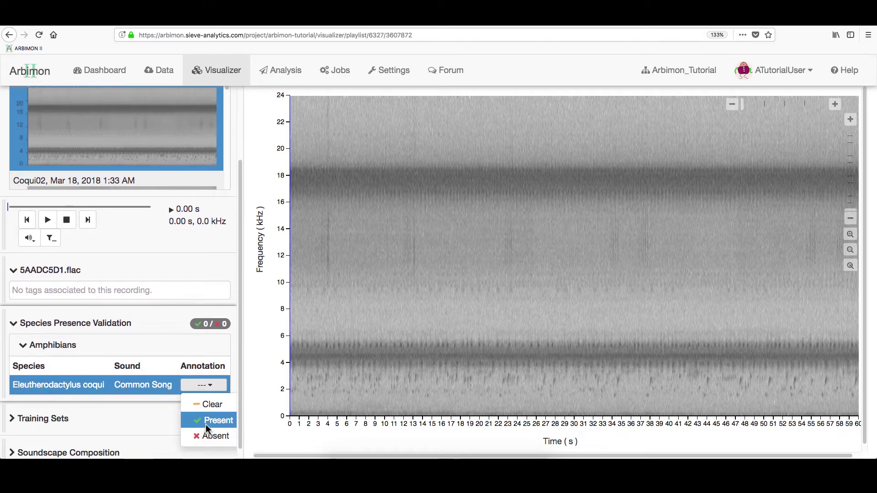
pyautogui.click(206, 425)
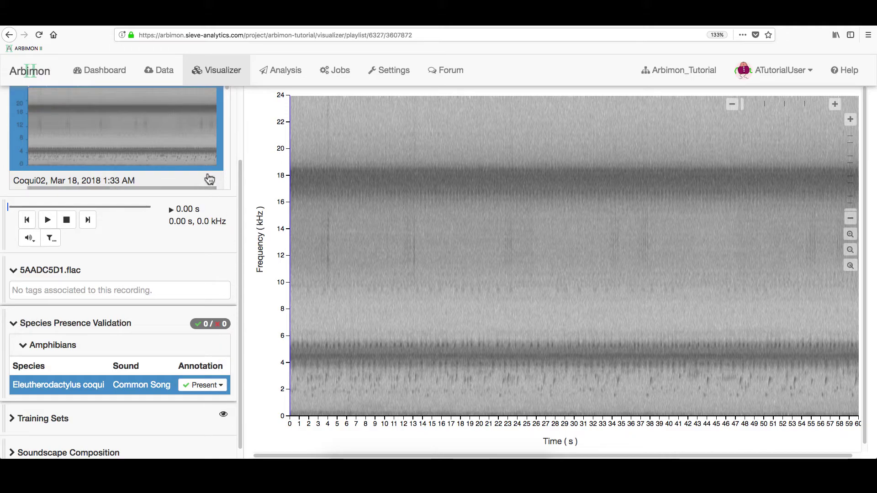
pyautogui.scroll(3, 208, 173)
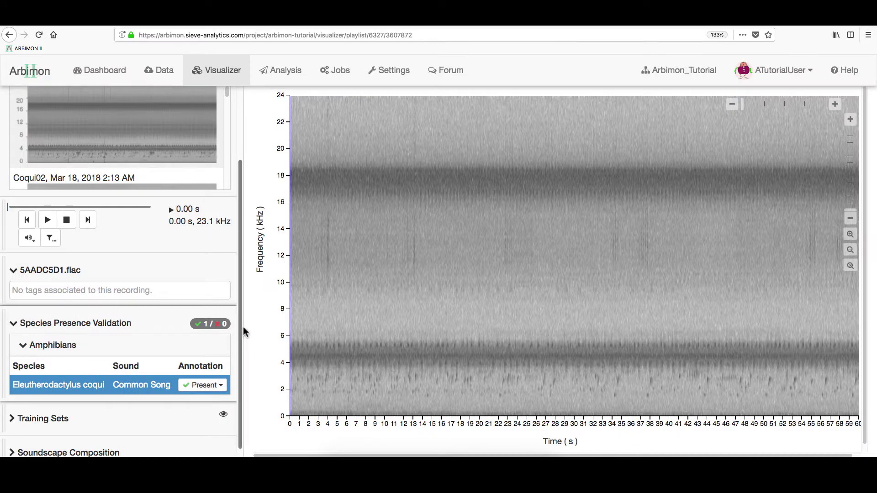
# Start a new soundscape analysis named Coqui_Soundscape based on the All_Sites playlist
pyautogui.click(296, 81)
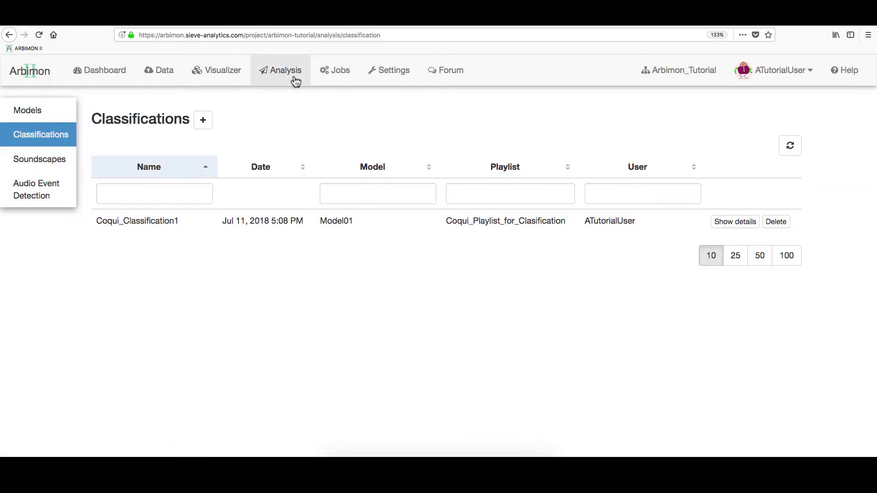
pyautogui.click(65, 159)
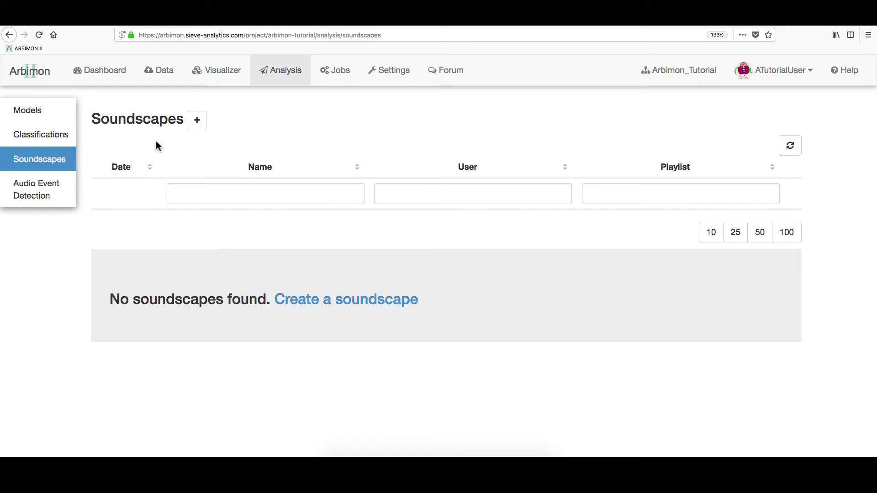
pyautogui.click(197, 122)
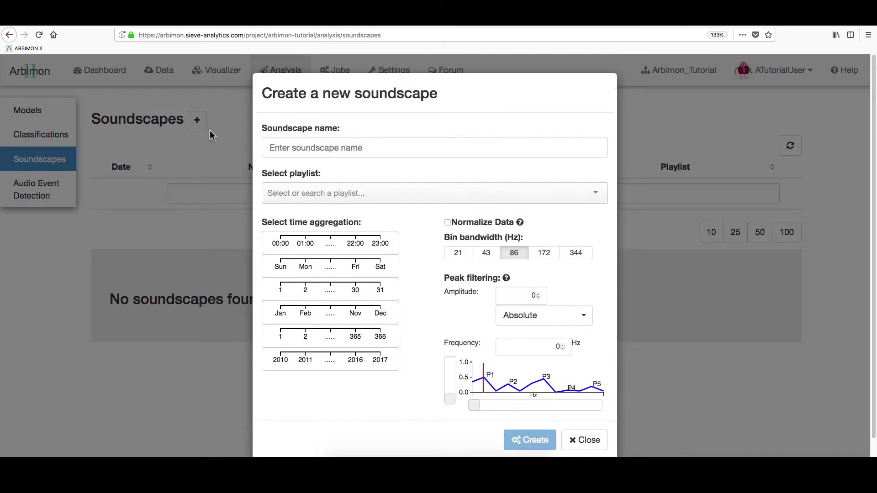
pyautogui.click(271, 149)
pyautogui.write('Coqui_Soundsc')
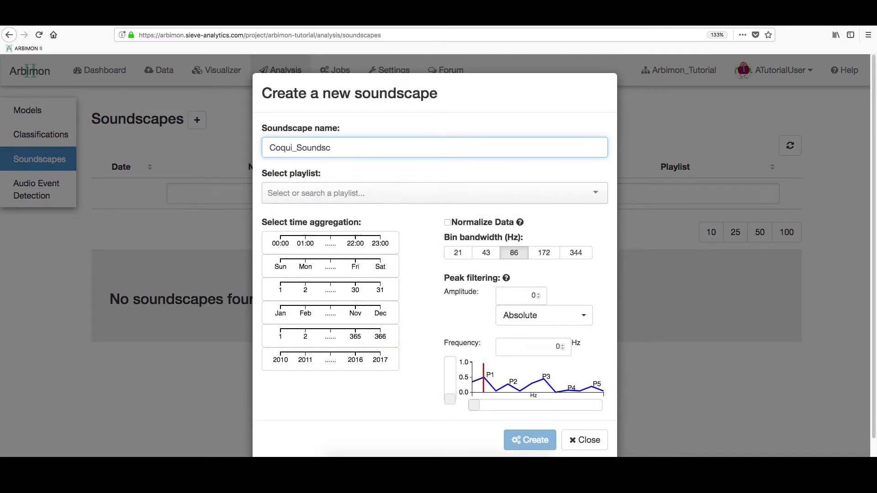
pyautogui.write('ape')
pyautogui.click(304, 194)
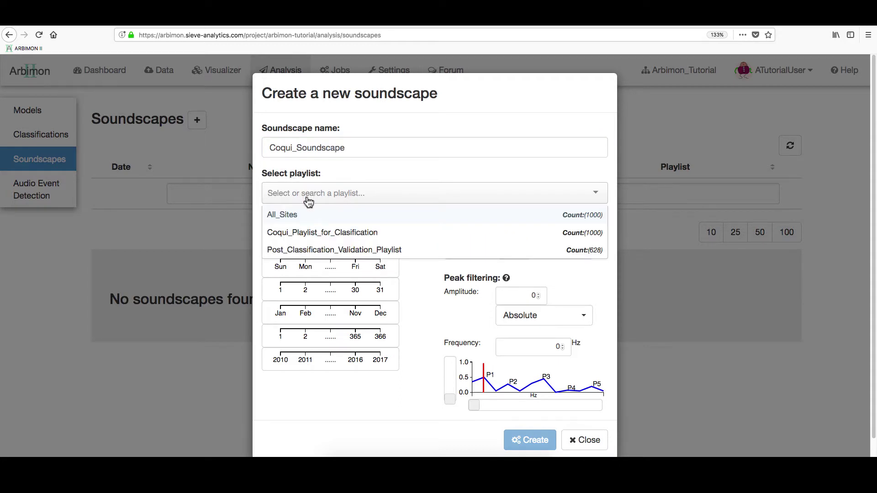
pyautogui.click(308, 215)
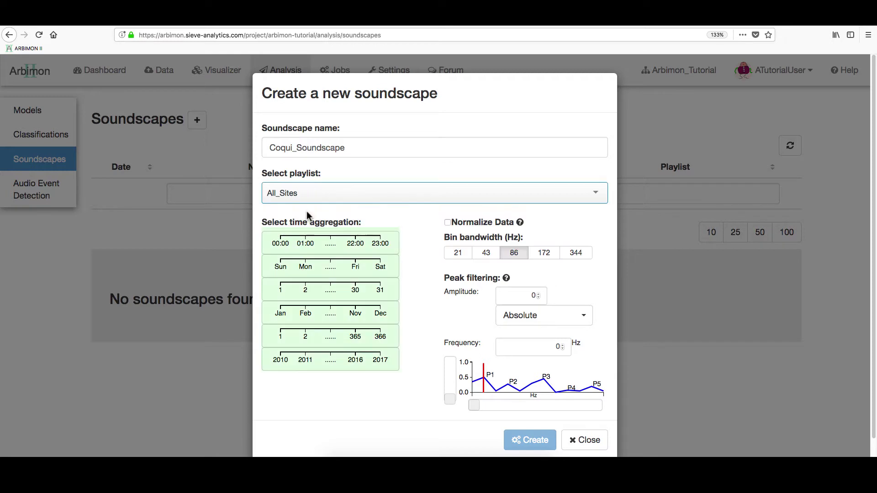
# Create the soundscape with hour-of-day aggregation (00:00 to 23:00), normalized data and an Absolute peak amplitude threshold of 0.2
pyautogui.click(338, 252)
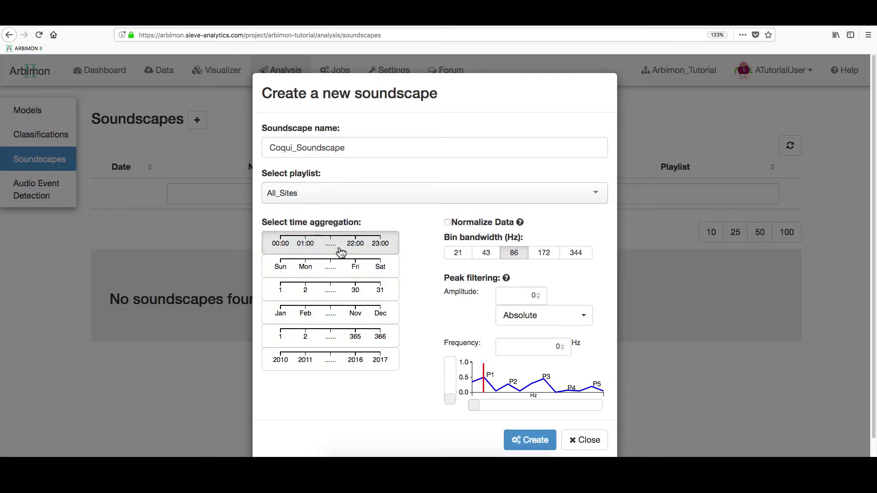
pyautogui.click(448, 222)
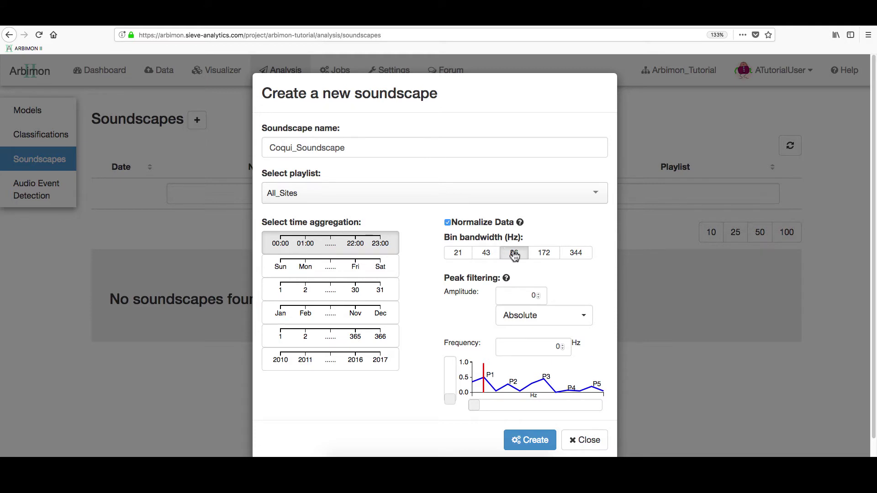
pyautogui.click(535, 295)
pyautogui.write('.2')
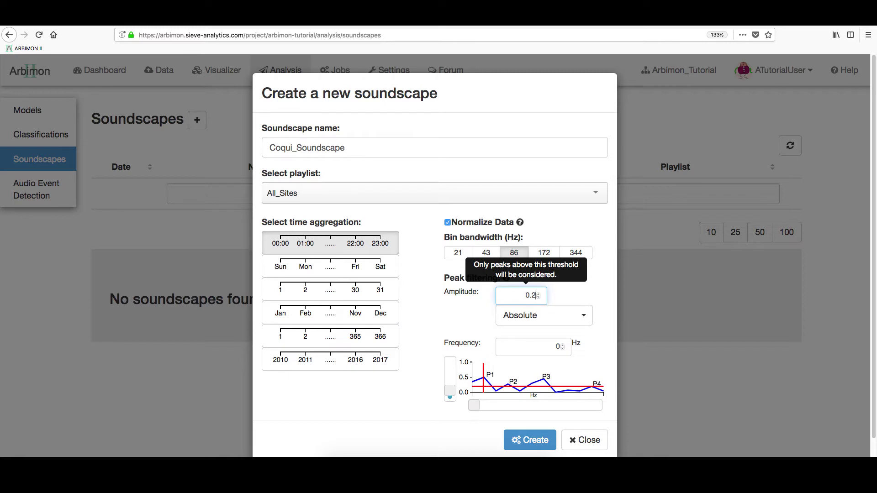
pyautogui.click(544, 318)
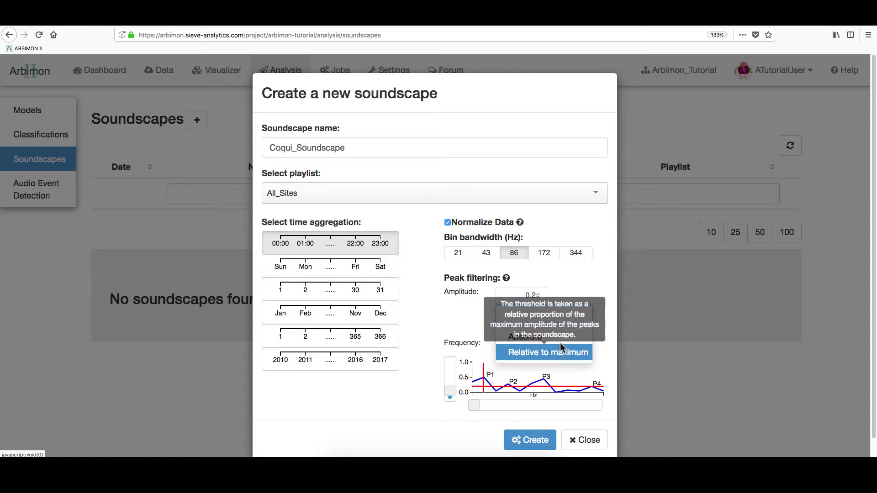
pyautogui.click(555, 339)
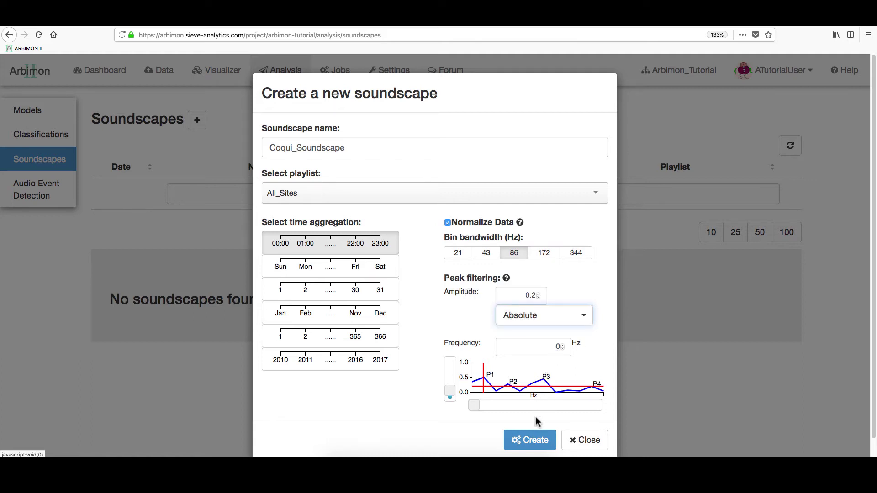
pyautogui.click(531, 440)
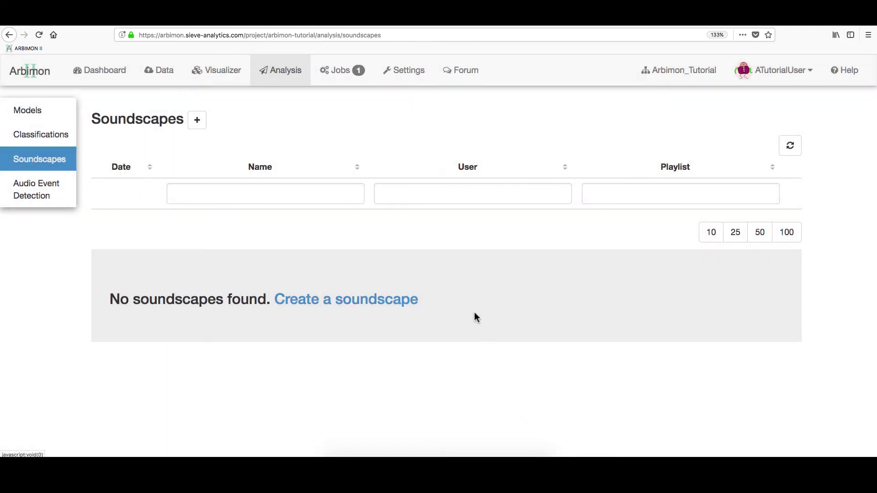
# Check the soundscape job's status and open Coqui_Soundscape for viewing from the refreshed soundscape list
pyautogui.click(357, 67)
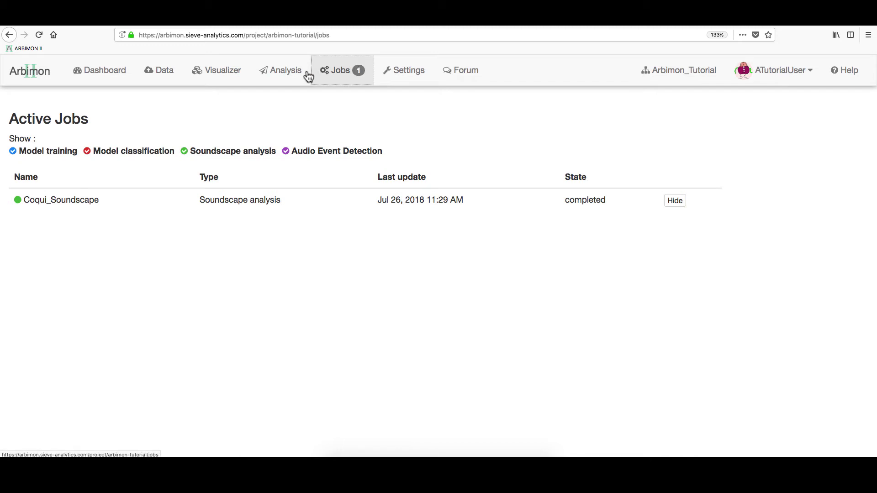
pyautogui.click(292, 76)
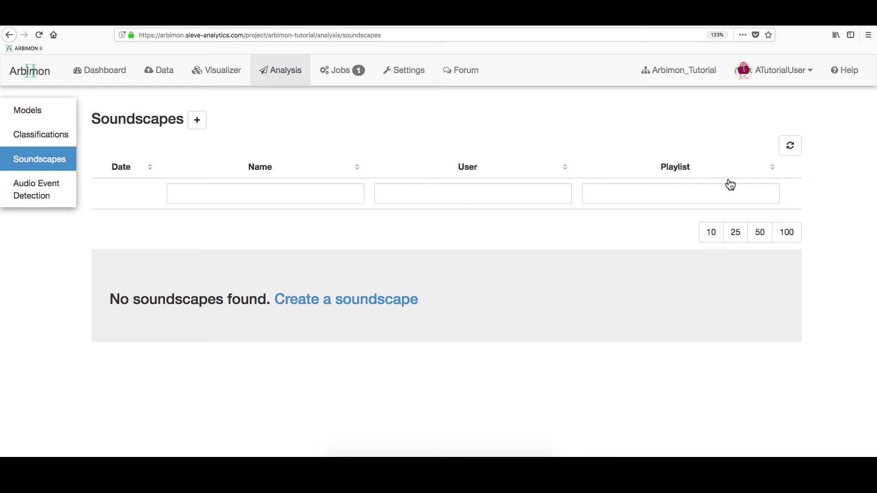
pyautogui.click(786, 151)
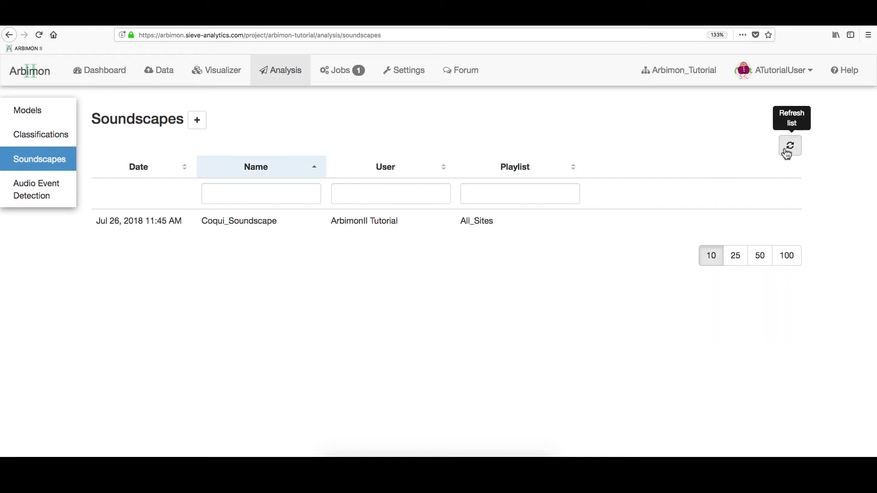
pyautogui.moveTo(731, 220)
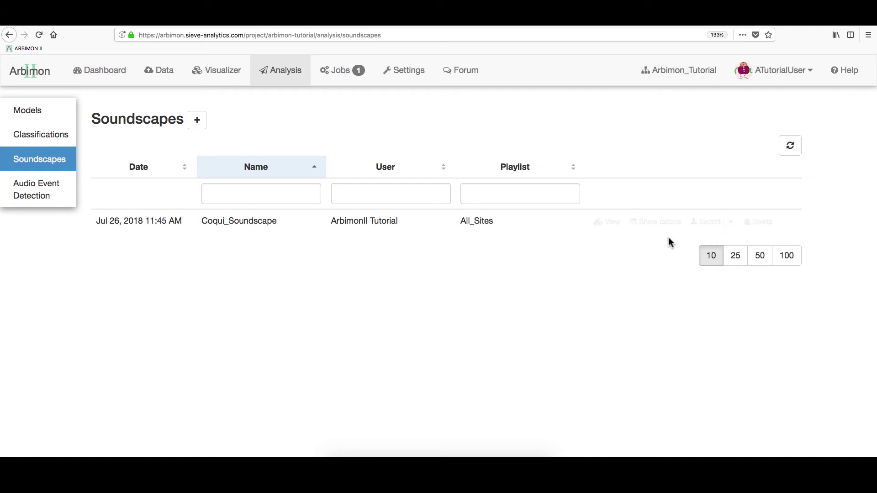
pyautogui.click(610, 224)
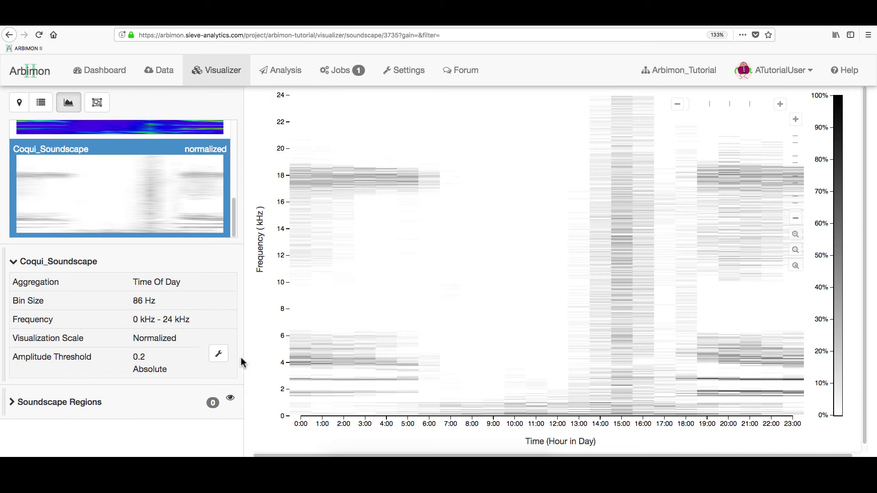
# Recolour the Coqui_Soundscape visualization with the blue-green-yellow-brown colour scale, keeping the 0.2 Absolute amplitude threshold, and save it
pyautogui.click(218, 354)
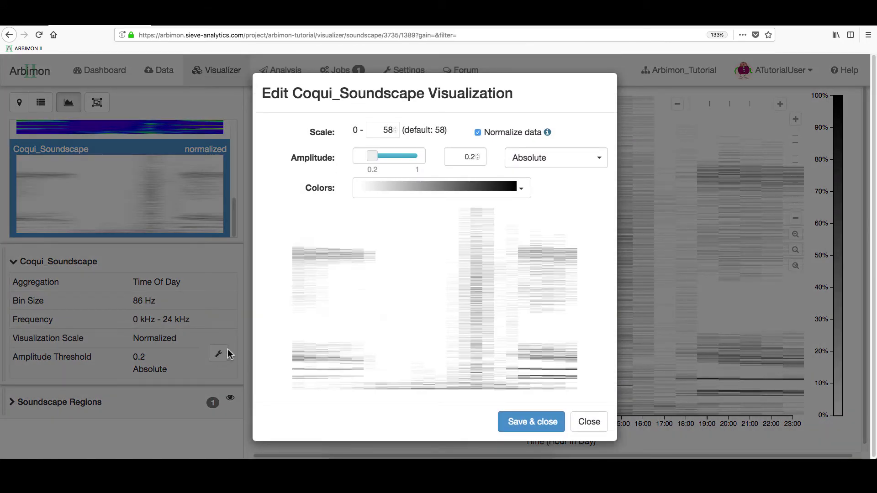
pyautogui.click(373, 157)
pyautogui.moveTo(374, 161)
pyautogui.mouseDown()
pyautogui.moveTo(408, 161)
pyautogui.moveTo(362, 163)
pyautogui.moveTo(374, 163)
pyautogui.mouseUp()
pyautogui.click(397, 192)
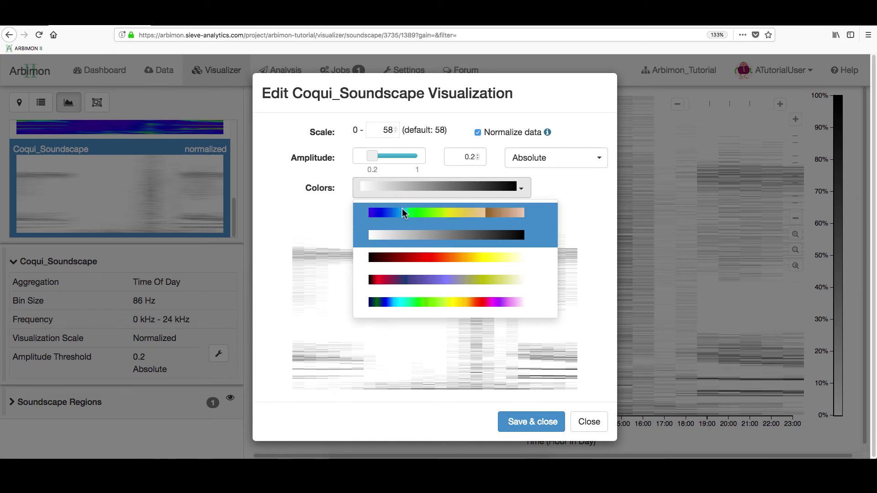
pyautogui.click(402, 210)
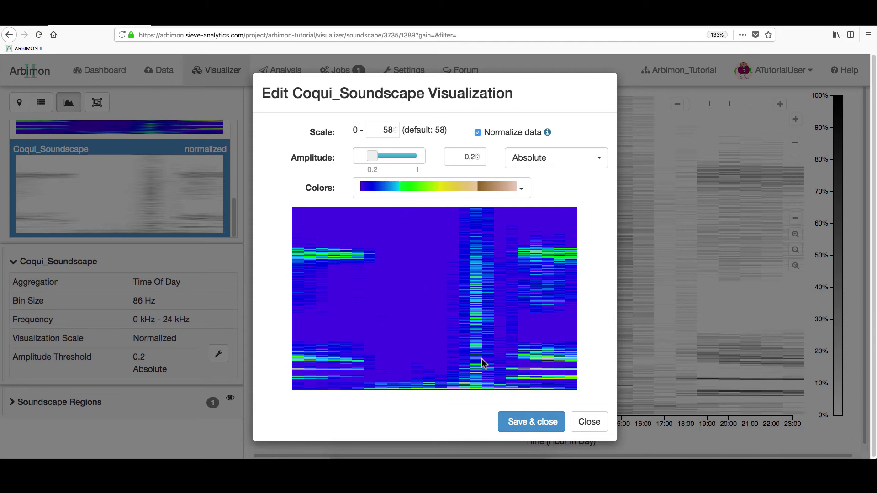
pyautogui.click(547, 425)
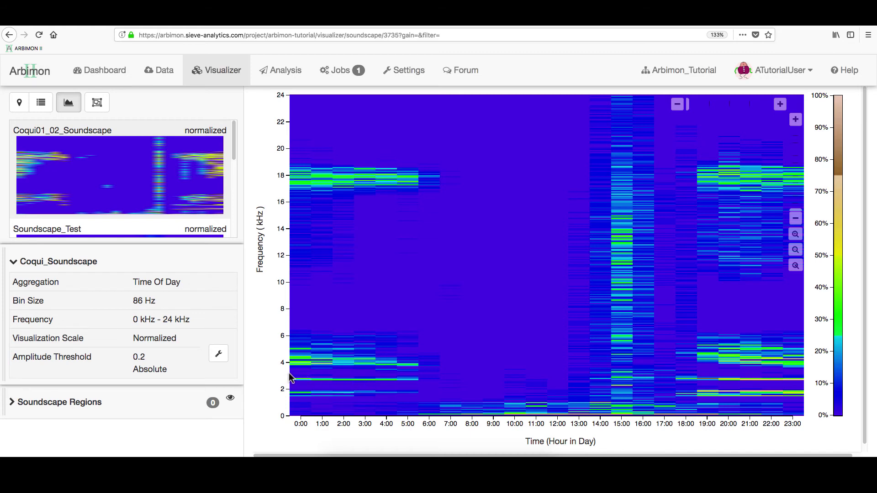
# Add a soundscape region named "Frog?" covering about 0:00 to 5:00 and 2.06 to 3.09 kHz
pyautogui.moveTo(294, 383); pyautogui.dragTo(416, 391)
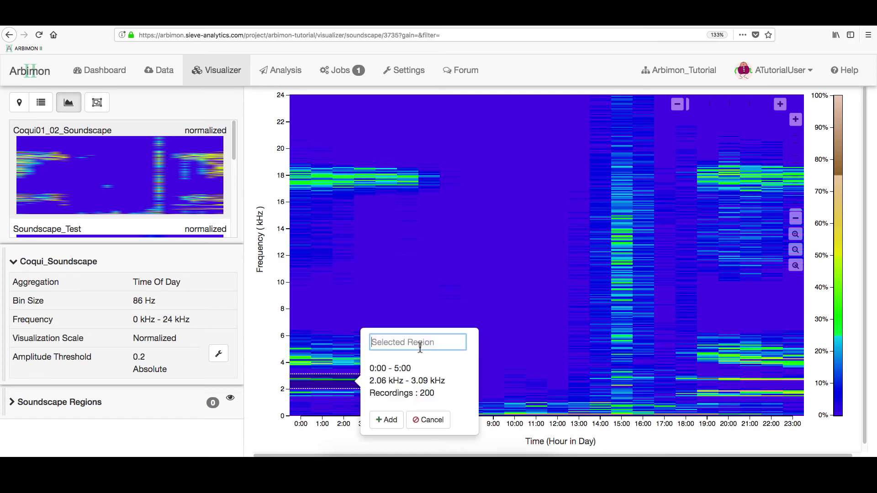
pyautogui.write('Frog?')
pyautogui.click(389, 423)
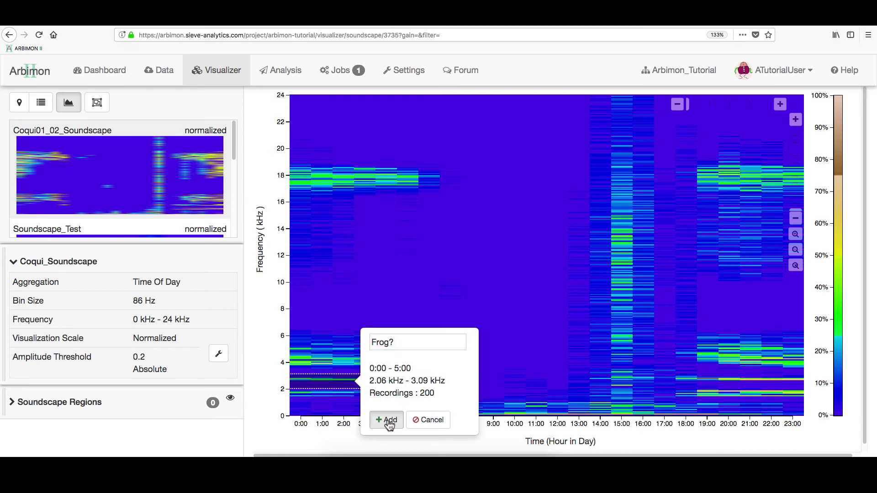
pyautogui.click(388, 421)
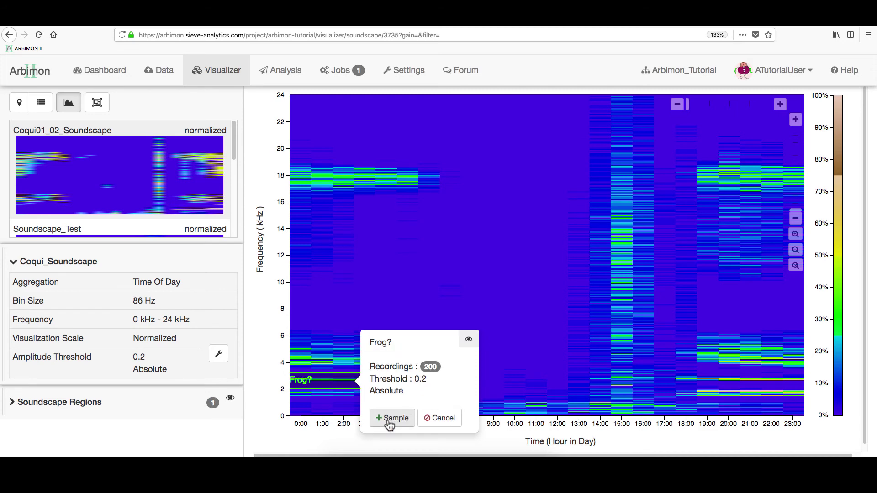
# Create a recordings sample from the Frog? region using 100 percent of its recordings
pyautogui.click(388, 419)
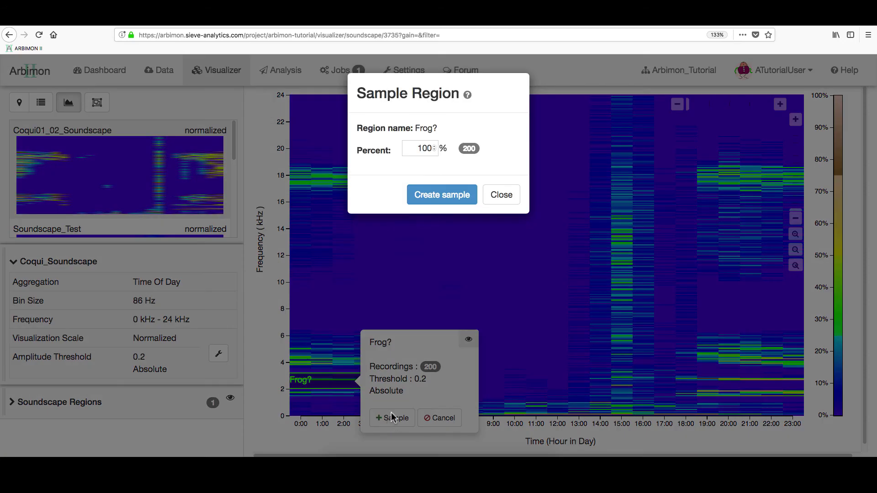
pyautogui.click(434, 150)
pyautogui.click(433, 150)
pyautogui.click(434, 150)
pyautogui.click(434, 150)
pyautogui.click(434, 149)
pyautogui.click(434, 145)
pyautogui.click(434, 146)
pyautogui.click(434, 146)
pyautogui.click(434, 145)
pyautogui.click(434, 146)
pyautogui.click(438, 197)
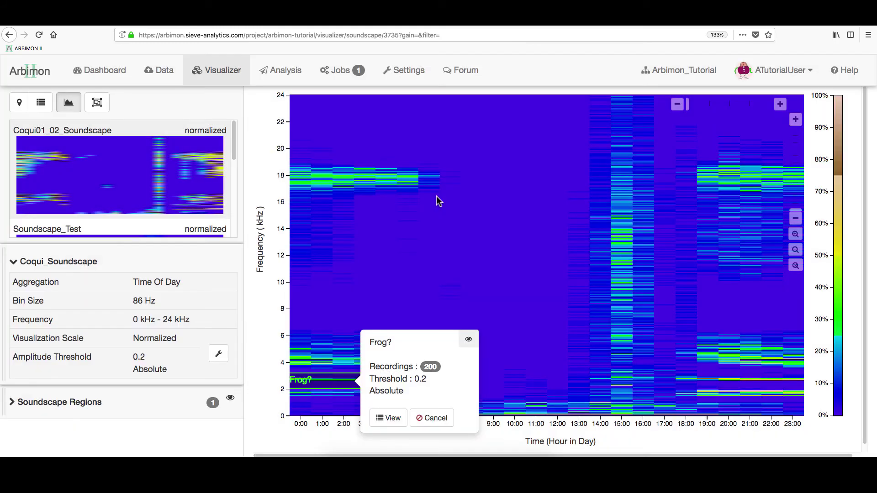
# View the Frog? recordings sample, open the Coqui03 recording from Mar 18, 2018 2:19 AM and browse the other sampled recordings
pyautogui.click(393, 418)
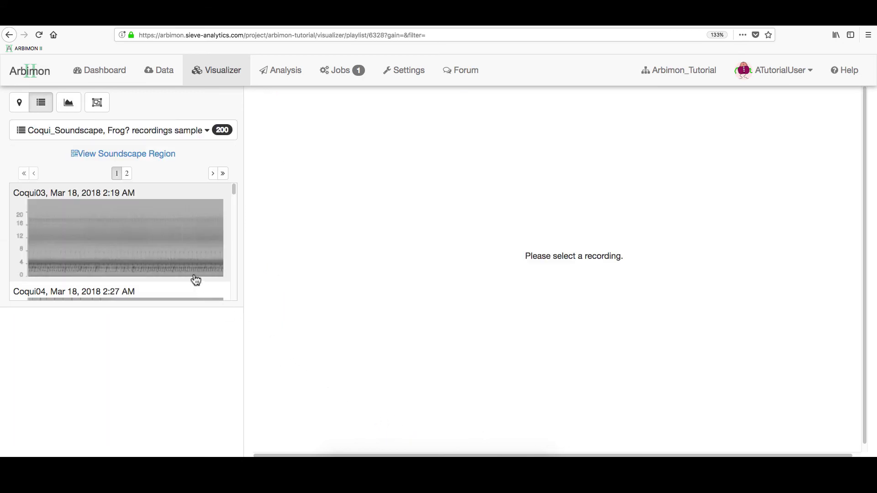
pyautogui.click(196, 280)
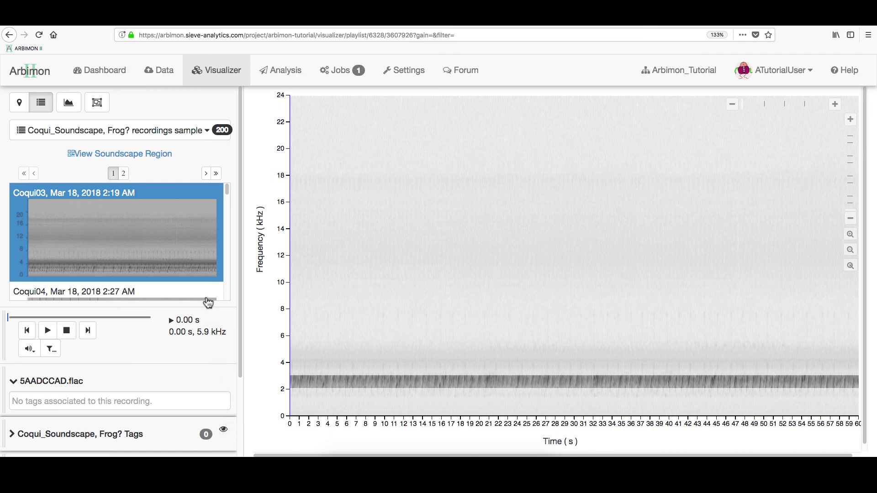
pyautogui.scroll(-5, 208, 300)
pyautogui.scroll(-10, 208, 302)
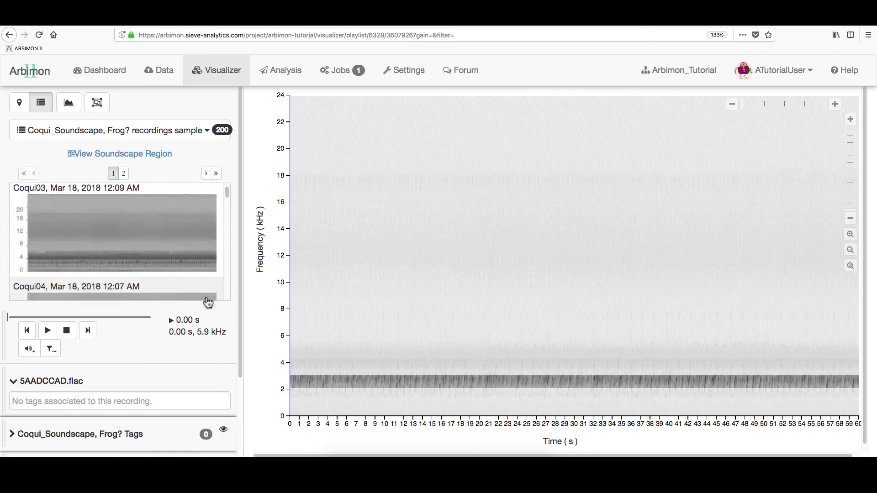
pyautogui.scroll(-10, 208, 302)
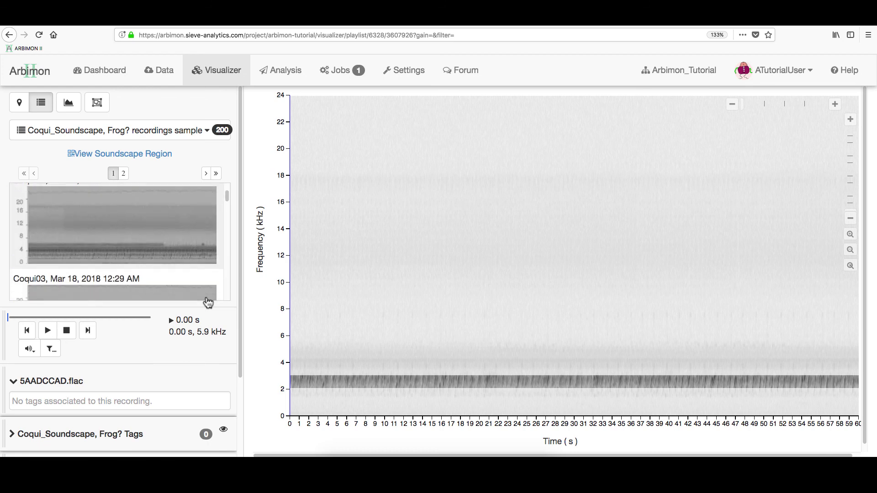